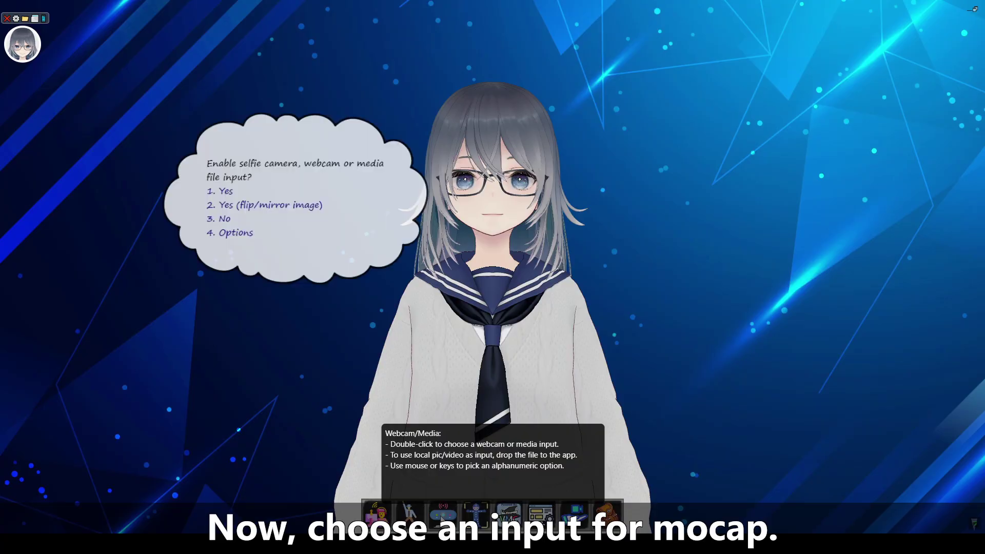
Enable the camera input without mirroring and choose Iriun Webcam as the motion capture source.
{"action": "left_click", "coordinate": [230, 195]}
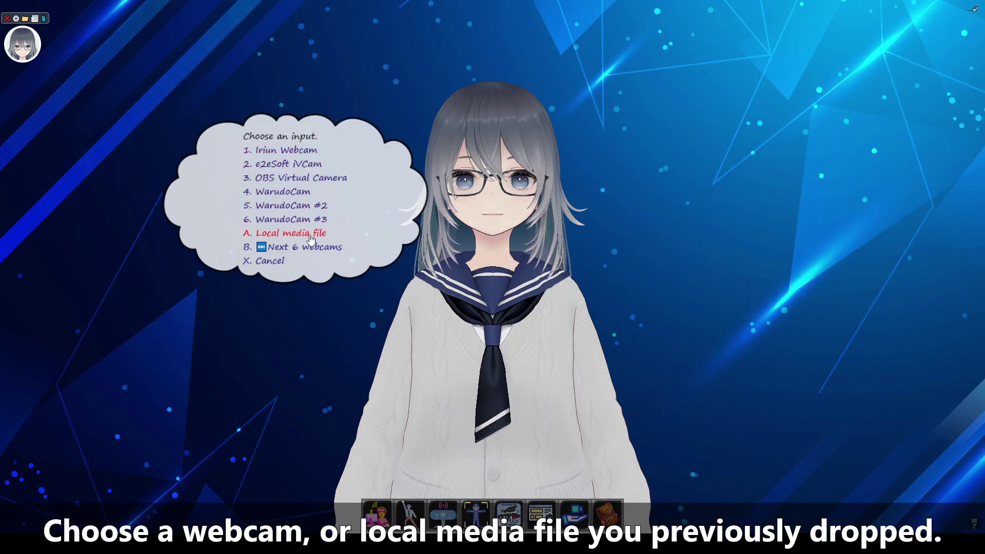
{"action": "left_click", "coordinate": [302, 155]}
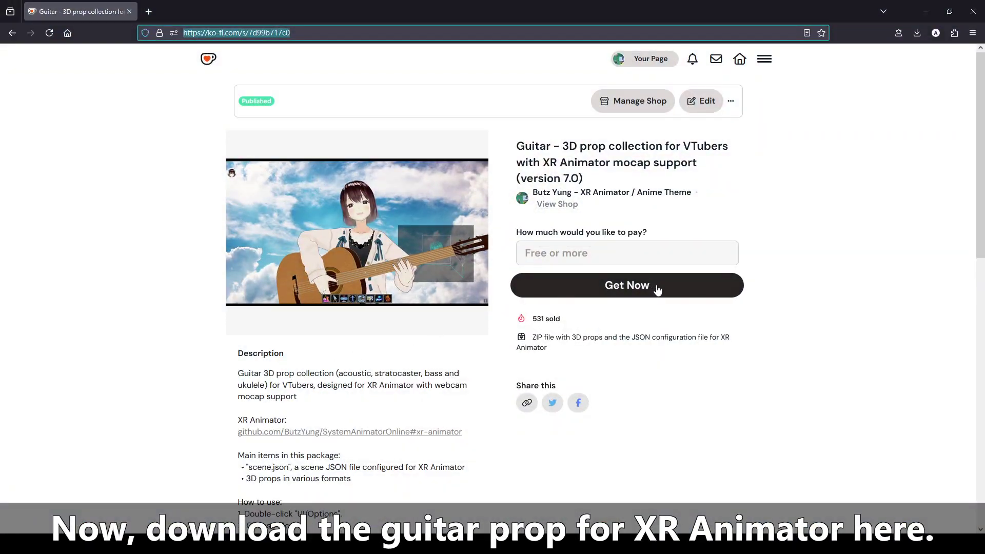
Load "scene - acoustic guitar.json" from the guitar_collection folder into XR Animator.
{"action": "left_click", "coordinate": [937, 6]}
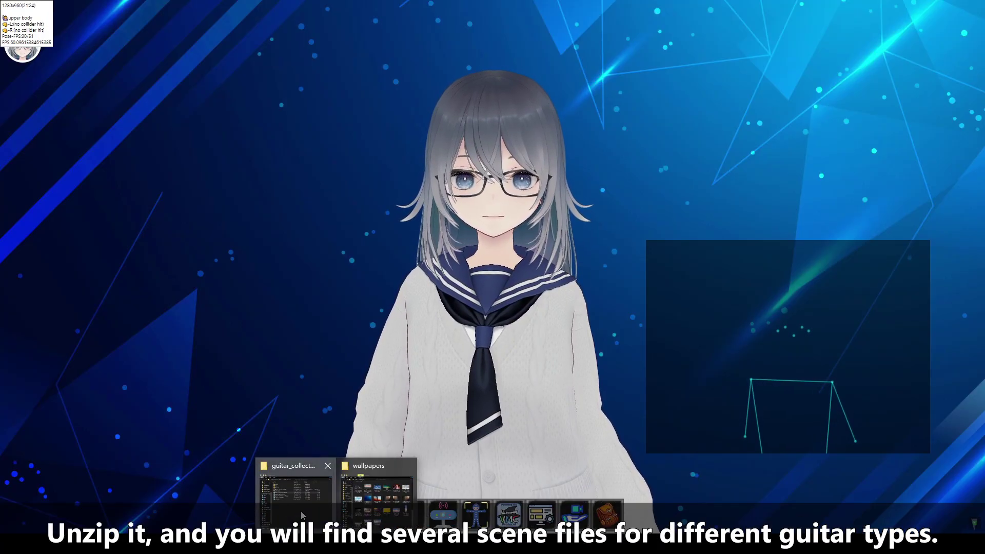
{"action": "left_click", "coordinate": [296, 493]}
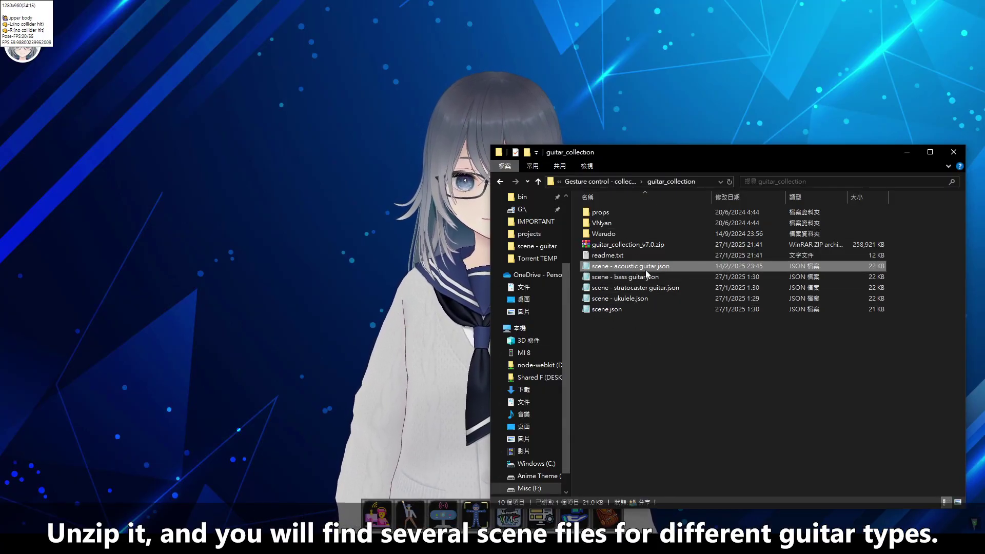
{"action": "left_click_drag", "start_coordinate": [648, 268], "coordinate": [721, 70]}
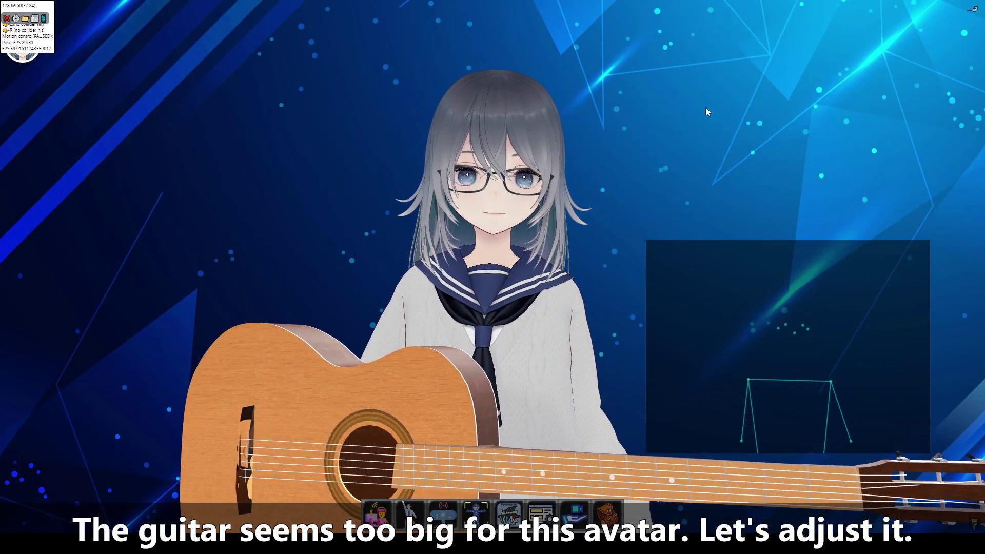
Fit the guitar prop to the avatar: shrink it, shift it right and up, and tilt the neck upward.
{"action": "key", "text": "ctrl+minus"}
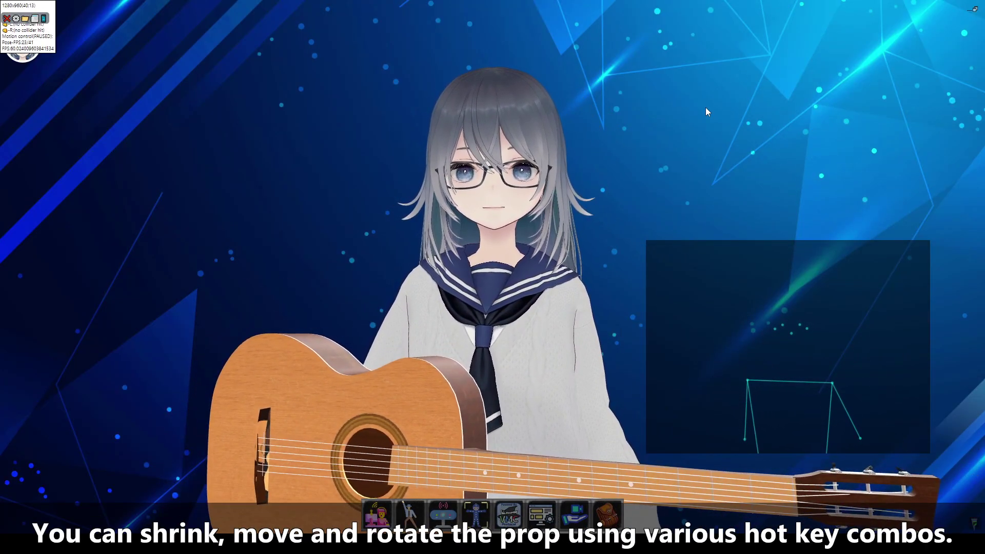
{"action": "key", "text": "ctrl+Right"}
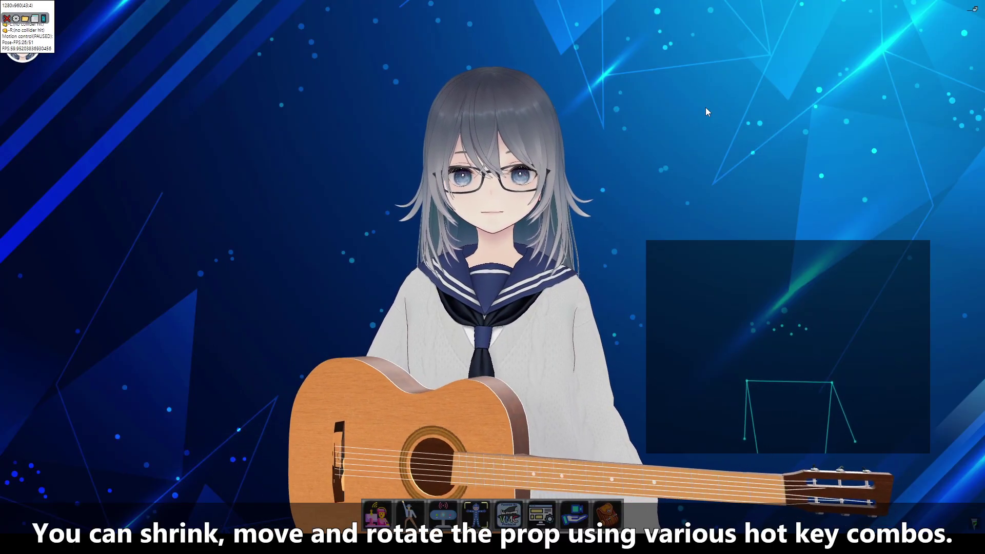
{"action": "key", "text": "ctrl+Up"}
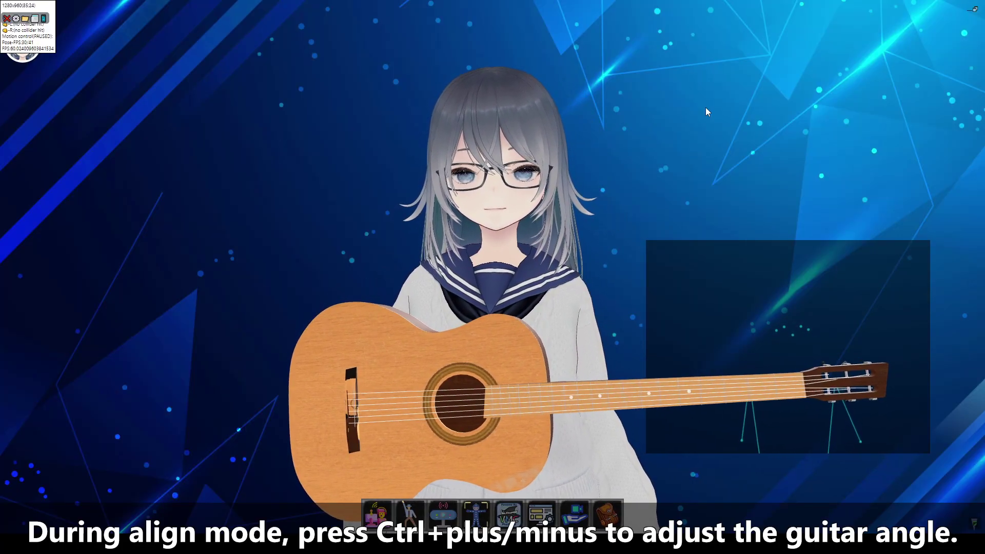
{"action": "key", "text": "ctrl+plus"}
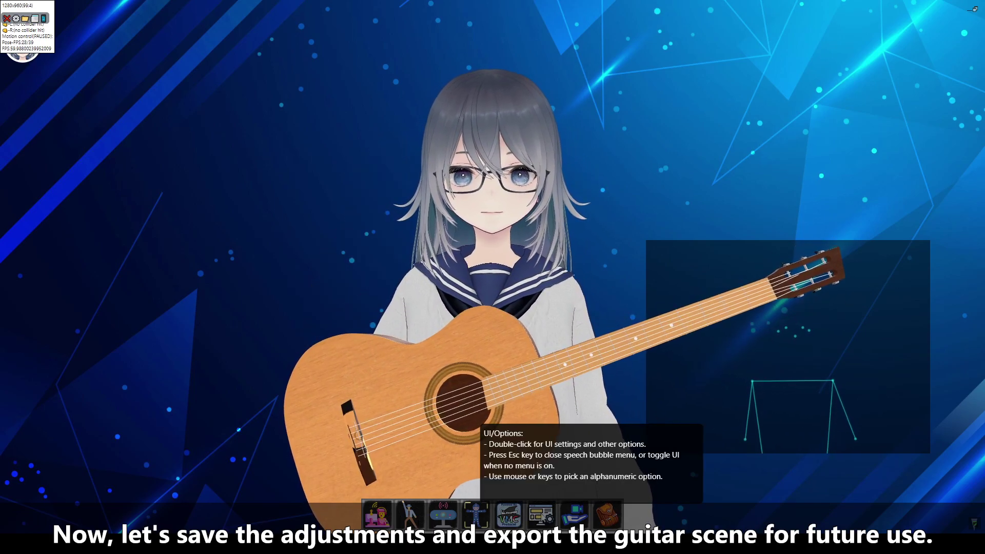
Export the adjusted guitar scene settings to a file.
{"action": "double_click", "coordinate": [543, 518]}
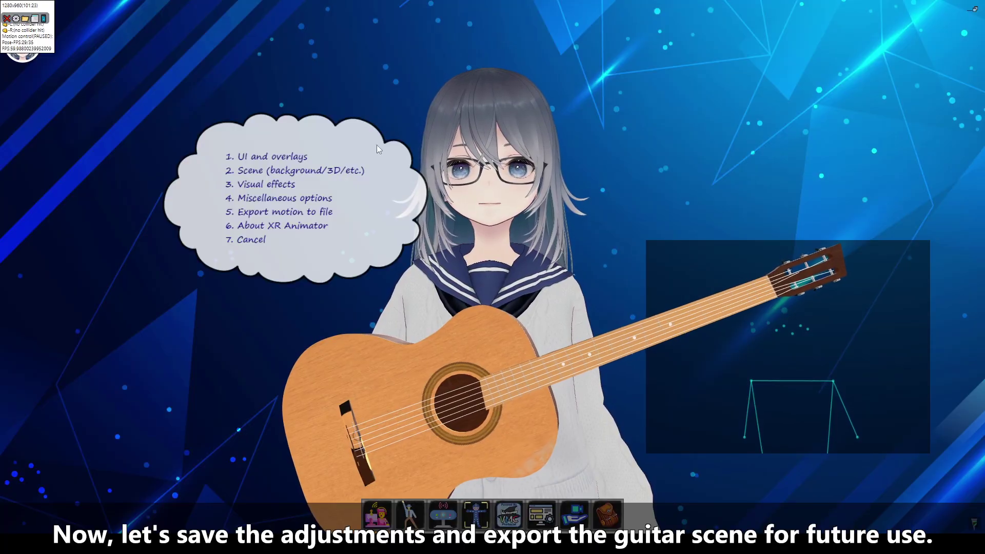
{"action": "left_click", "coordinate": [349, 174]}
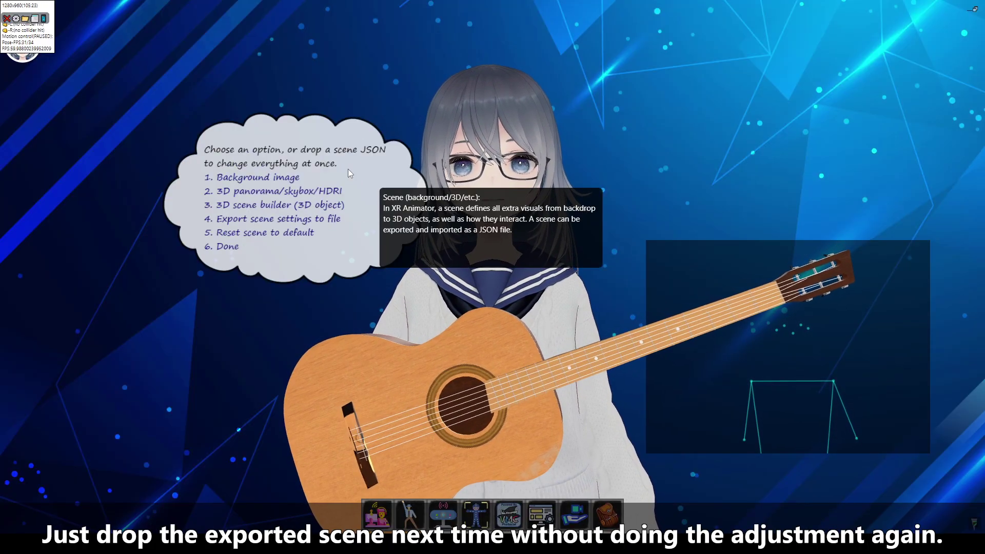
{"action": "left_click", "coordinate": [324, 223]}
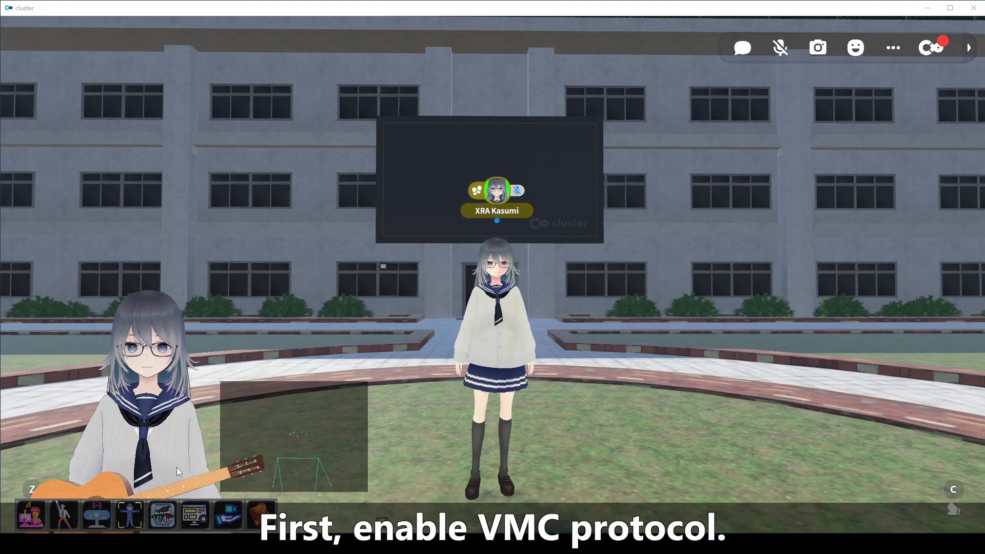
Turn on the VMC-protocol sender and finish its settings.
{"action": "mouse_move", "coordinate": [162, 514]}
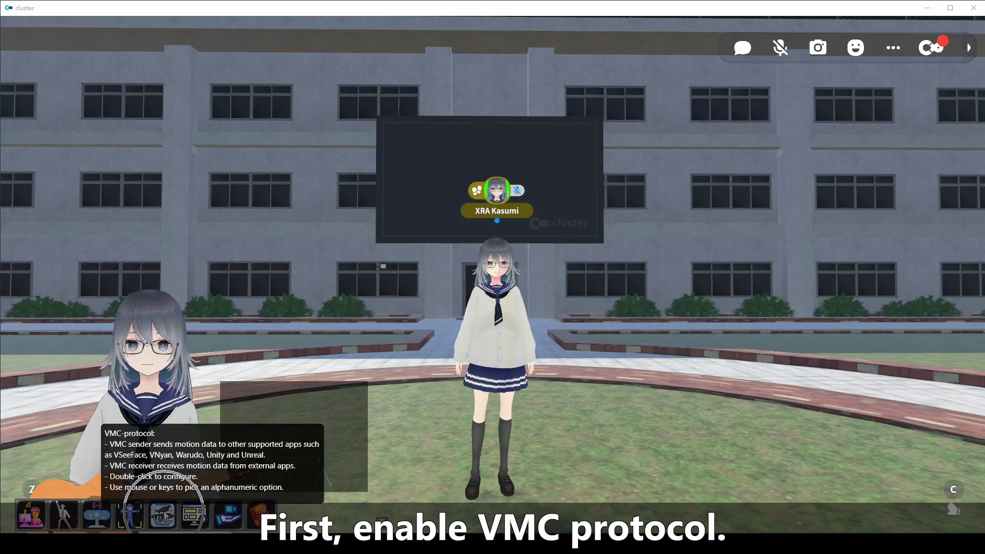
{"action": "double_click", "coordinate": [163, 513]}
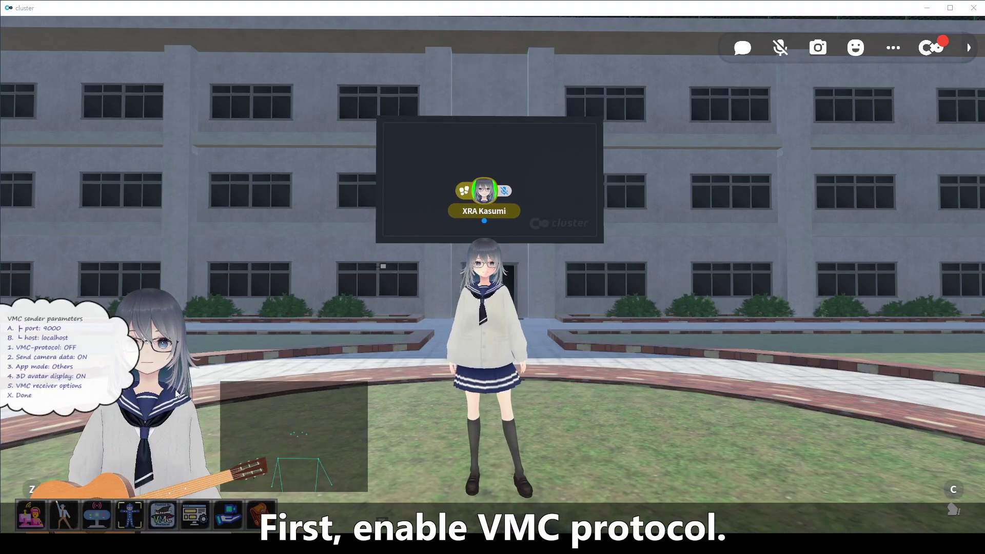
{"action": "mouse_move", "coordinate": [75, 352]}
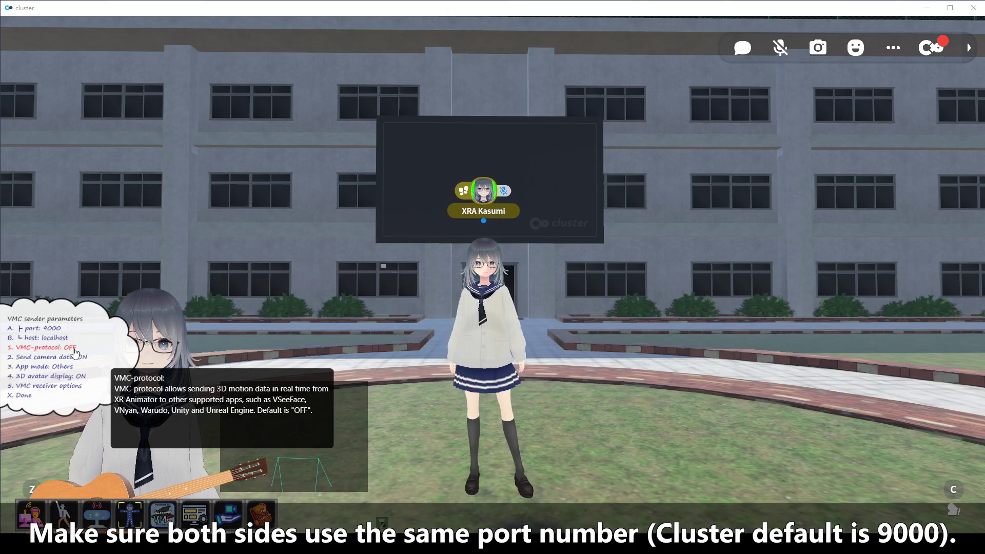
{"action": "left_click", "coordinate": [73, 350]}
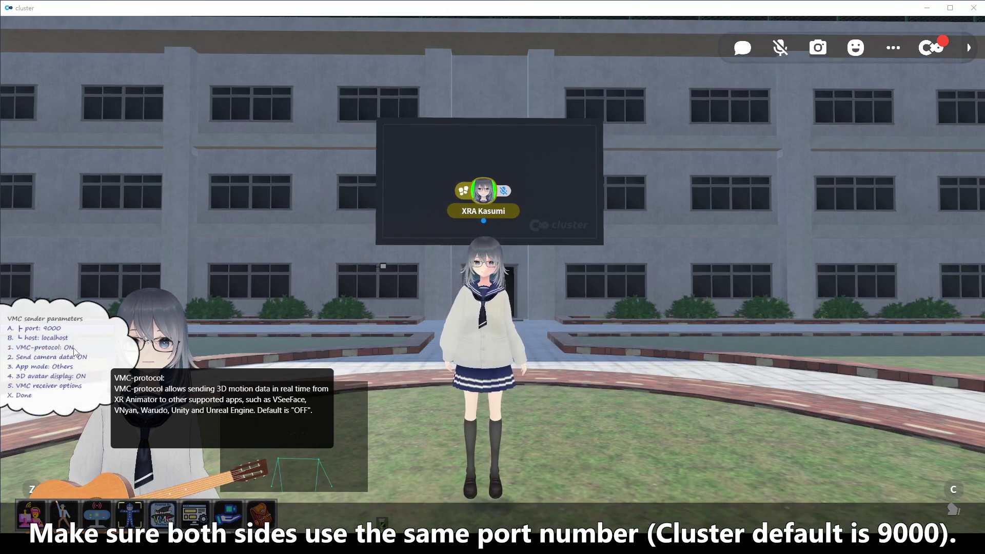
{"action": "left_click", "coordinate": [19, 404]}
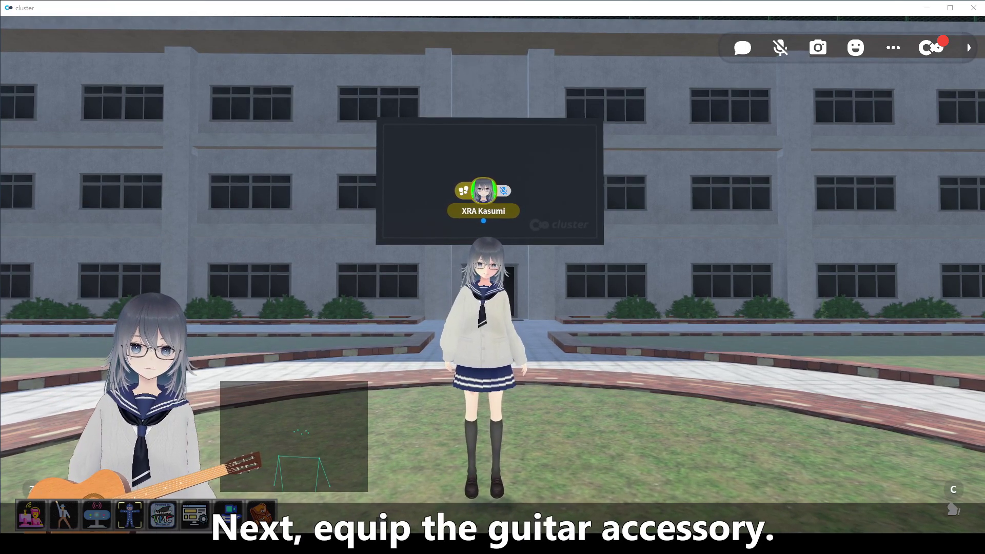
In Cluster, equip the avatar with the self-created "Guitar - default" accessory and save the change.
{"action": "left_click", "coordinate": [929, 49]}
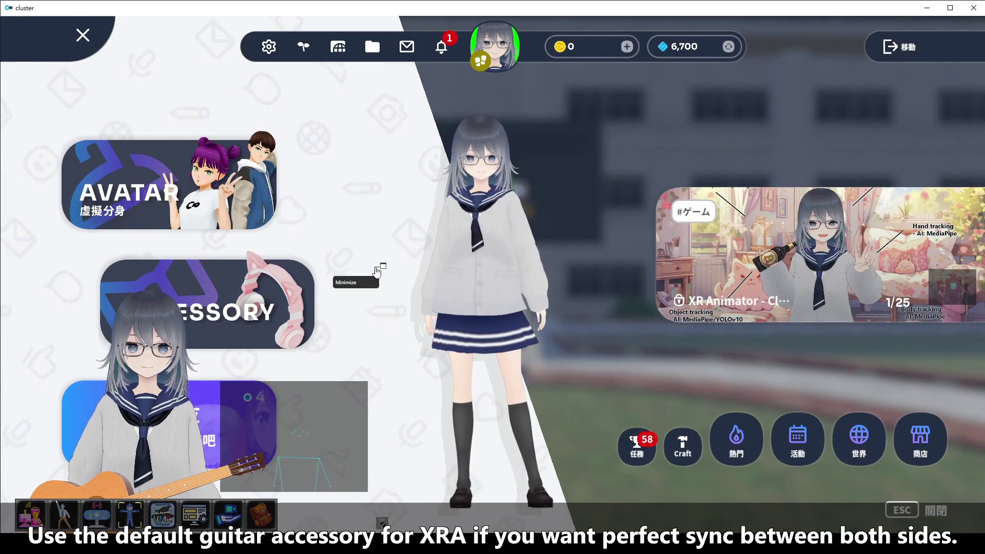
{"action": "left_click", "coordinate": [263, 312]}
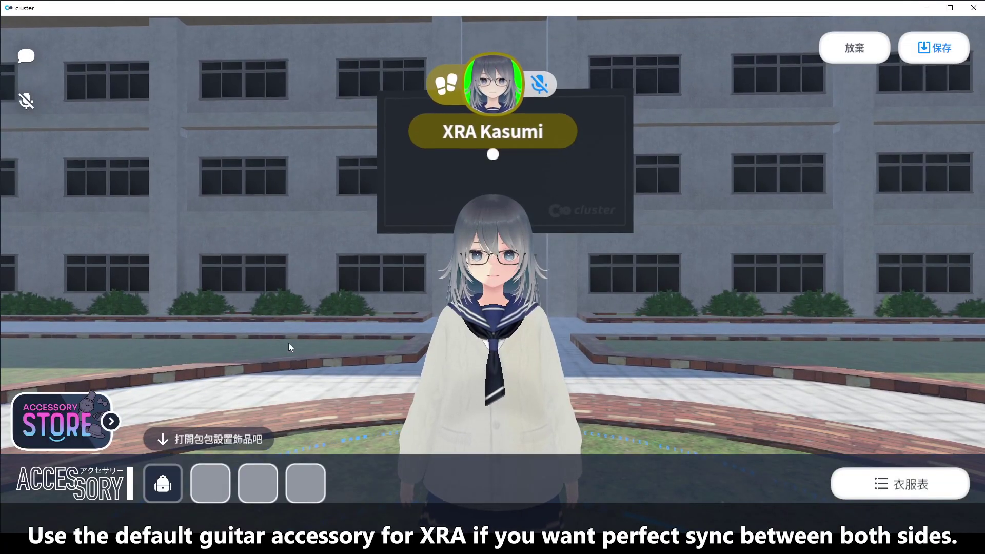
{"action": "left_click", "coordinate": [163, 484]}
{"action": "left_click", "coordinate": [65, 208]}
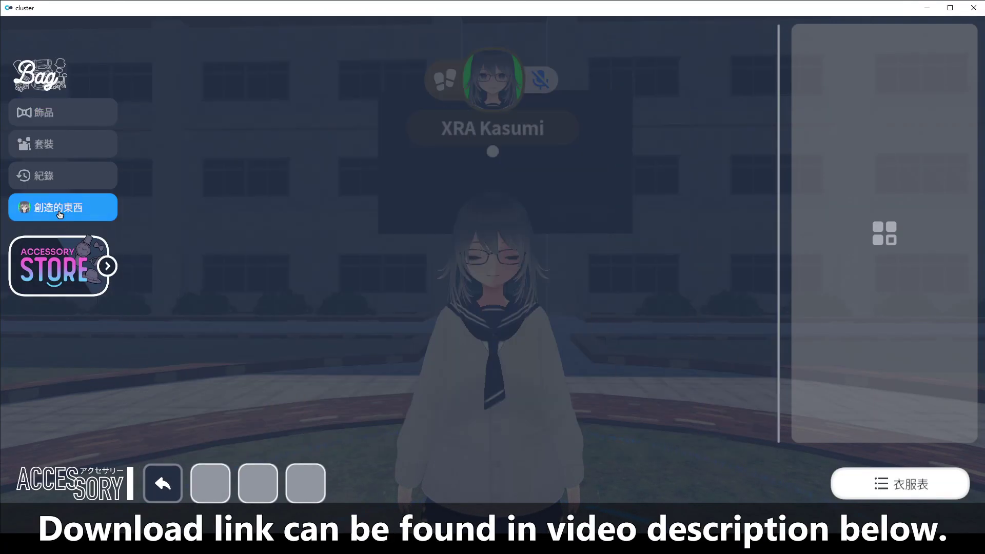
{"action": "left_click", "coordinate": [164, 59]}
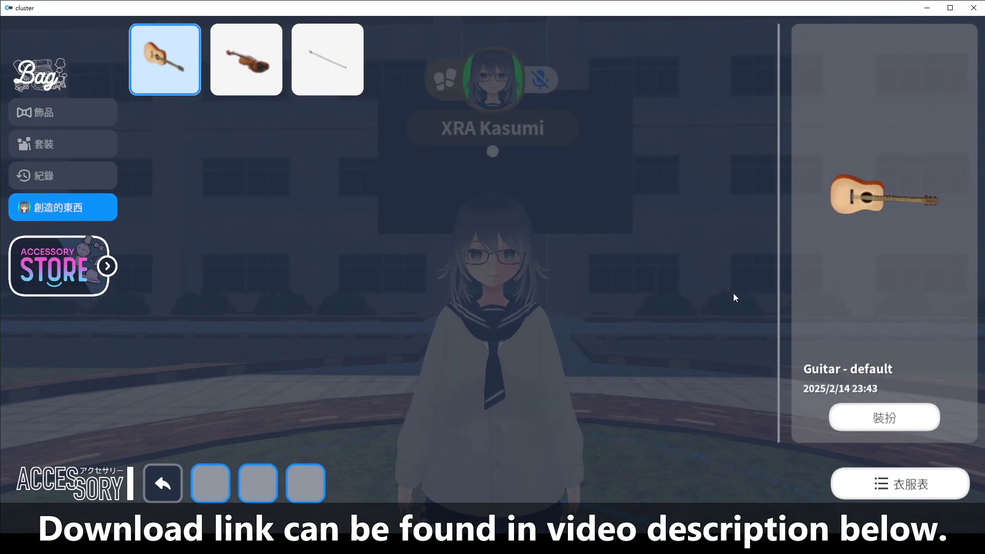
{"action": "left_click", "coordinate": [882, 423]}
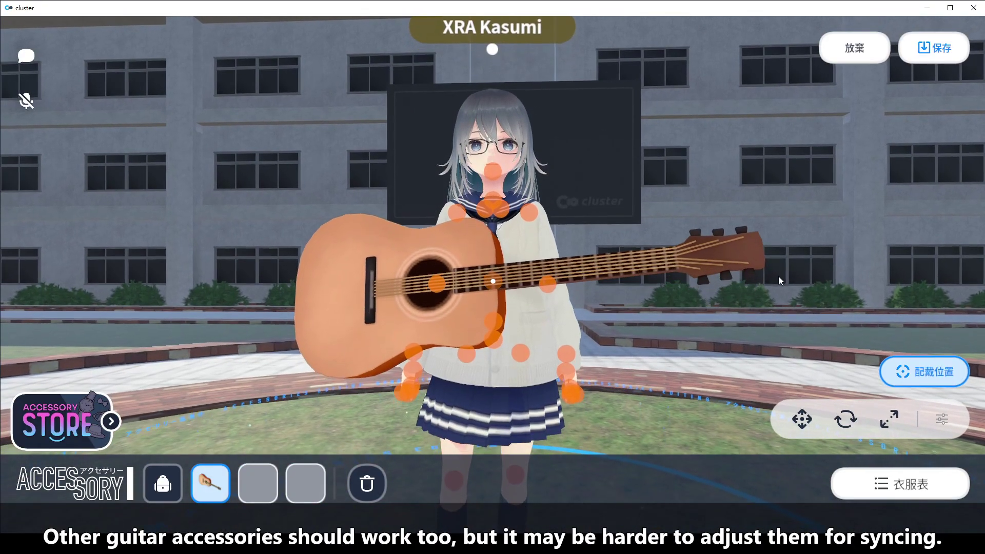
{"action": "left_click", "coordinate": [928, 51]}
{"action": "left_click", "coordinate": [641, 304]}
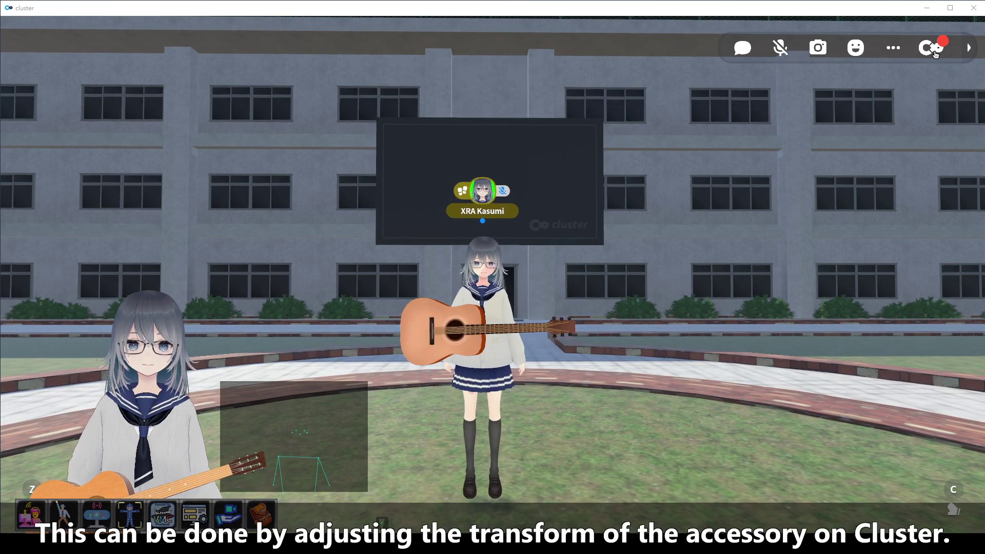
Reopen Cluster's accessory editor and select the equipped guitar for adjustment.
{"action": "key", "text": "Escape"}
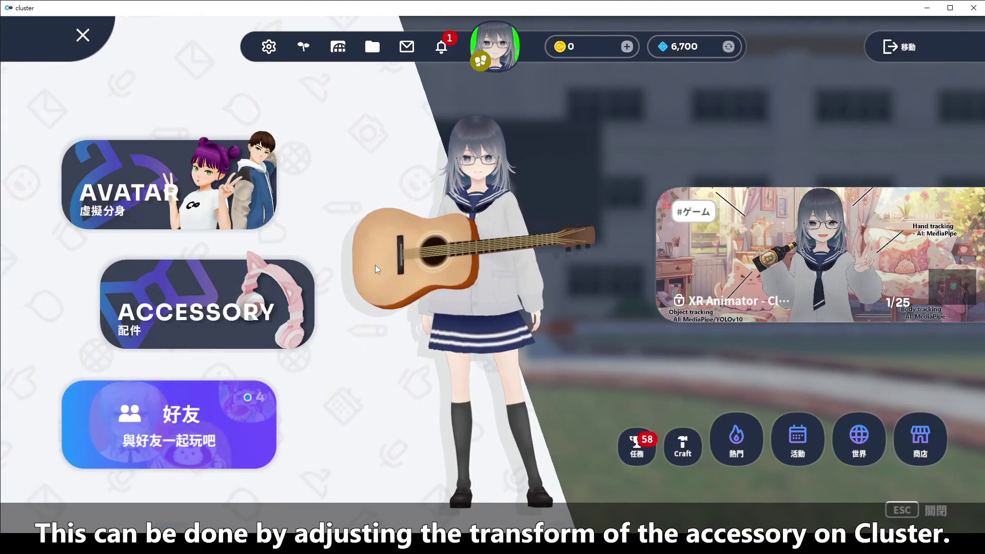
{"action": "left_click", "coordinate": [277, 289]}
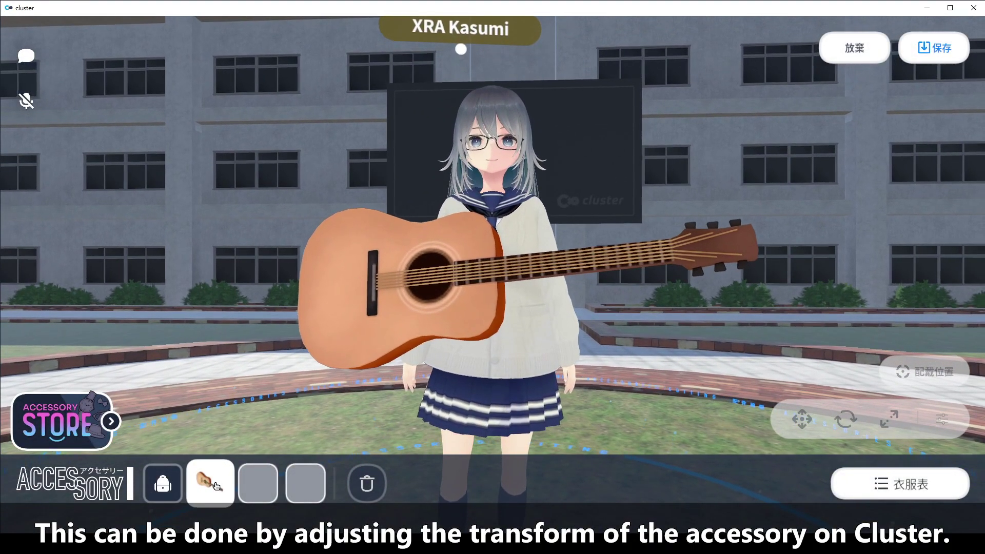
{"action": "left_click", "coordinate": [216, 486]}
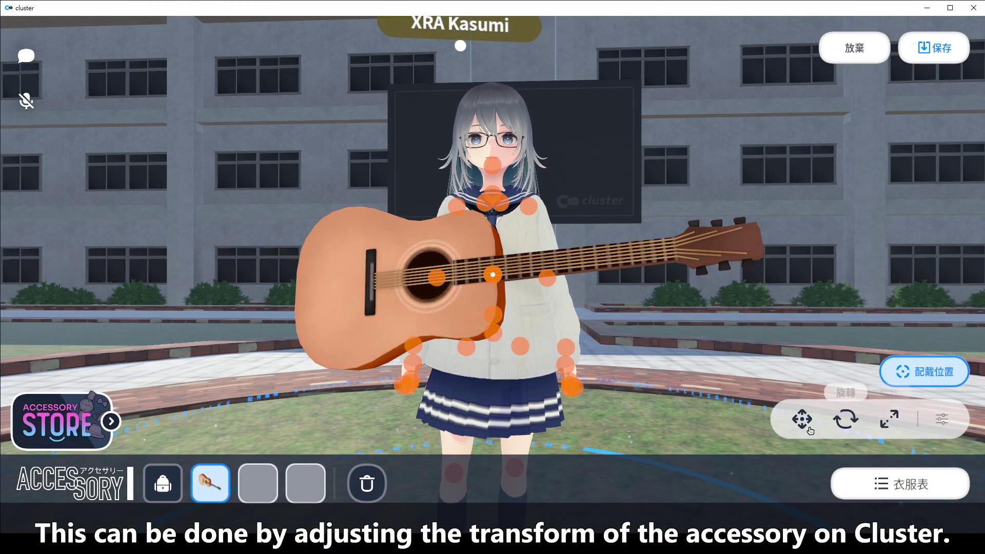
Examine the guitar prop's scale, position and rotation values in the scene - moon.json file in Notepad.
{"action": "left_click", "coordinate": [412, 544]}
{"action": "left_click", "coordinate": [365, 492]}
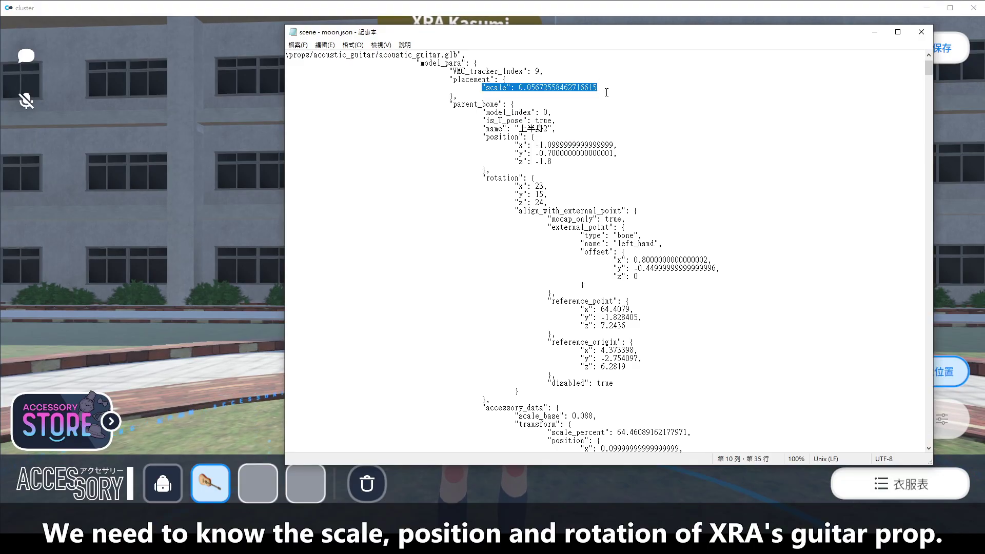
{"action": "left_click_drag", "start_coordinate": [482, 136], "coordinate": [560, 199]}
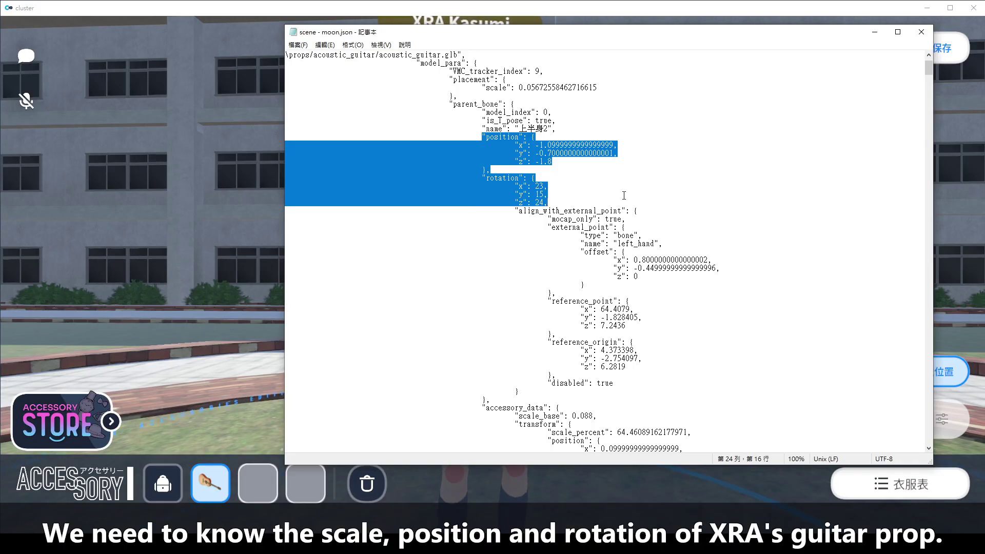
{"action": "left_click", "coordinate": [678, 187]}
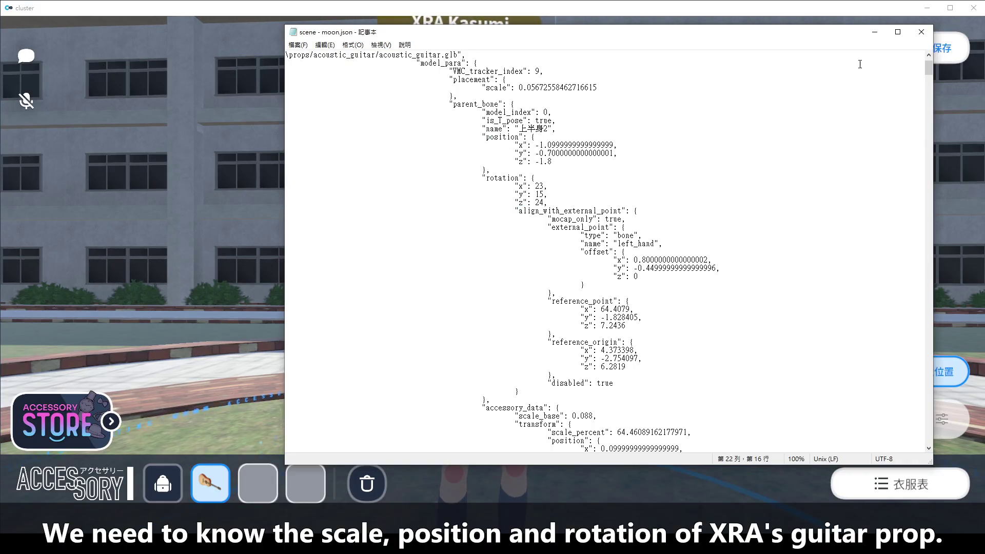
{"action": "left_click", "coordinate": [876, 32]}
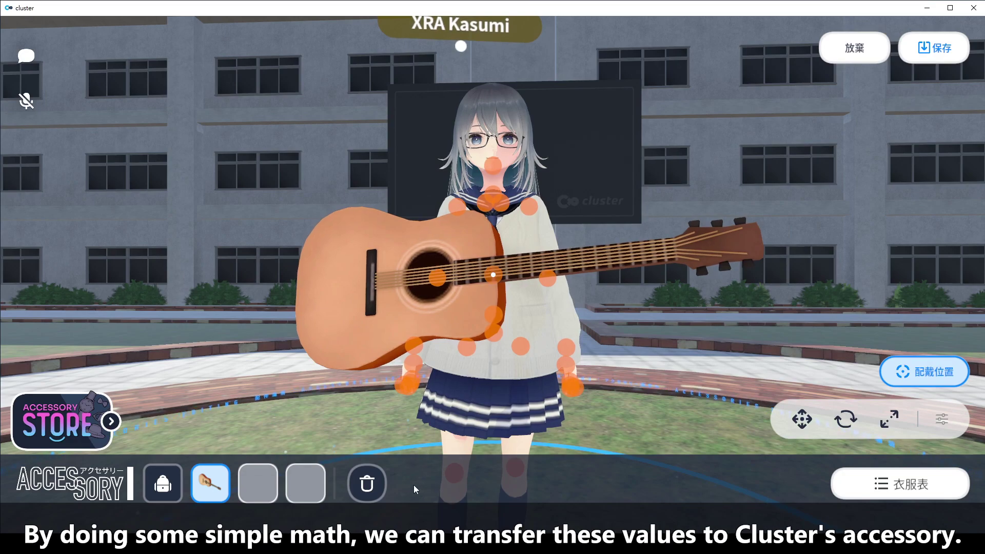
Review the notes that convert the prop's scale, position and rotation into accessory values for Cluster.
{"action": "left_click", "coordinate": [448, 527]}
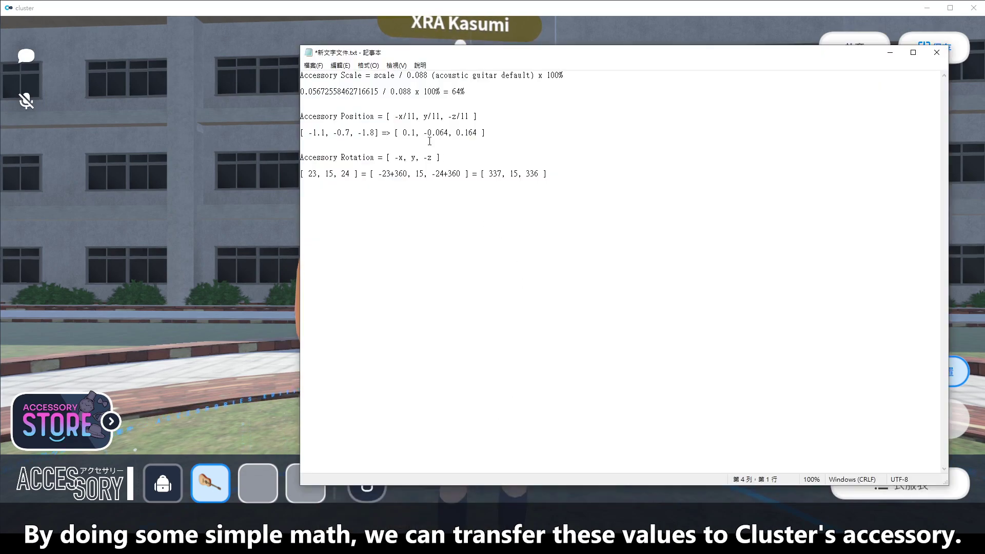
{"action": "left_click_drag", "start_coordinate": [562, 179], "coordinate": [259, 75]}
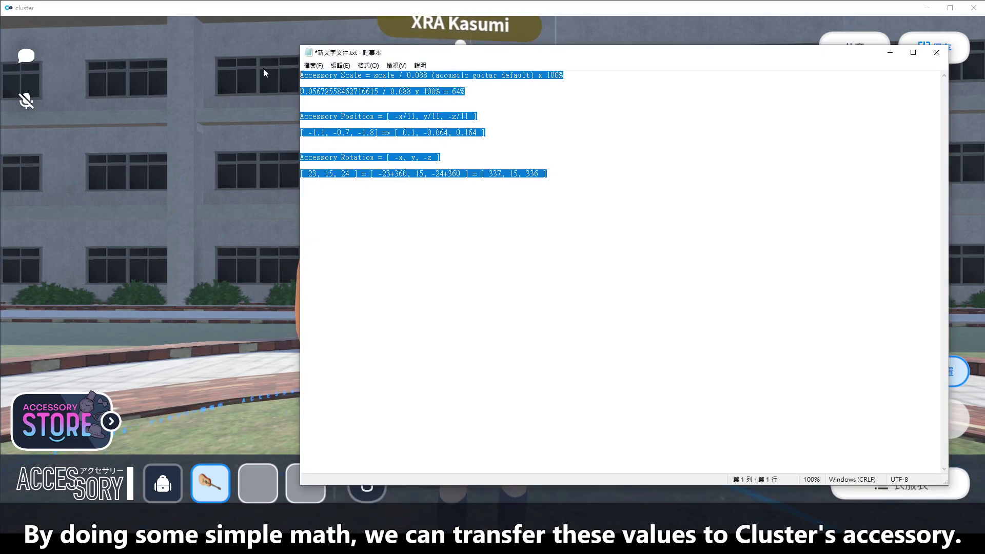
{"action": "left_click", "coordinate": [549, 229]}
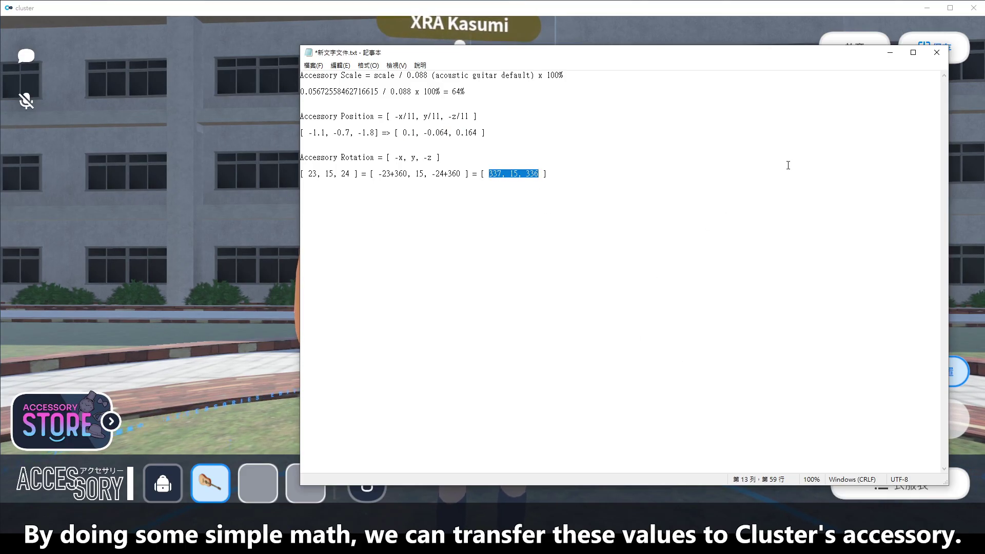
{"action": "left_click", "coordinate": [890, 56]}
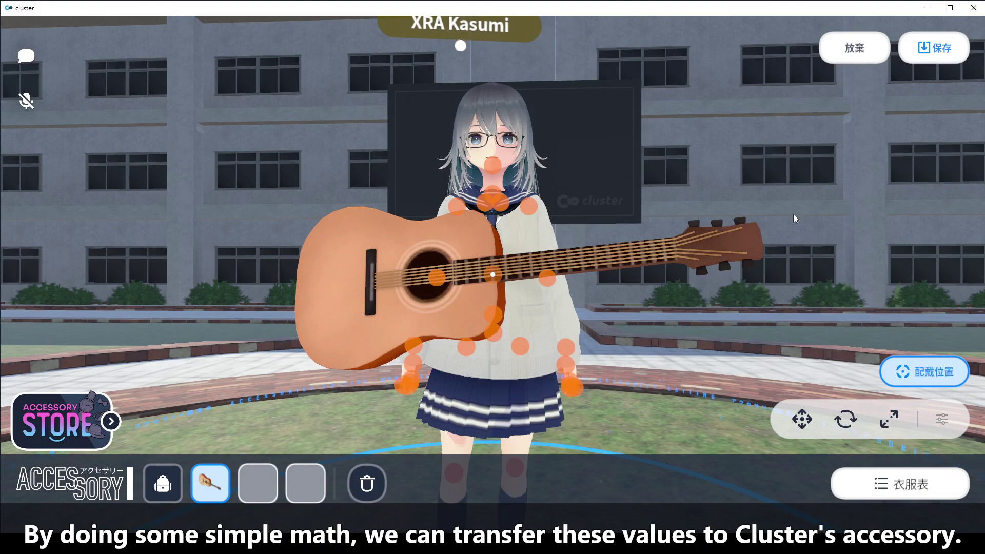
Scale the guitar accessory to 64% using the precise adjustment controls.
{"action": "left_click", "coordinate": [895, 428]}
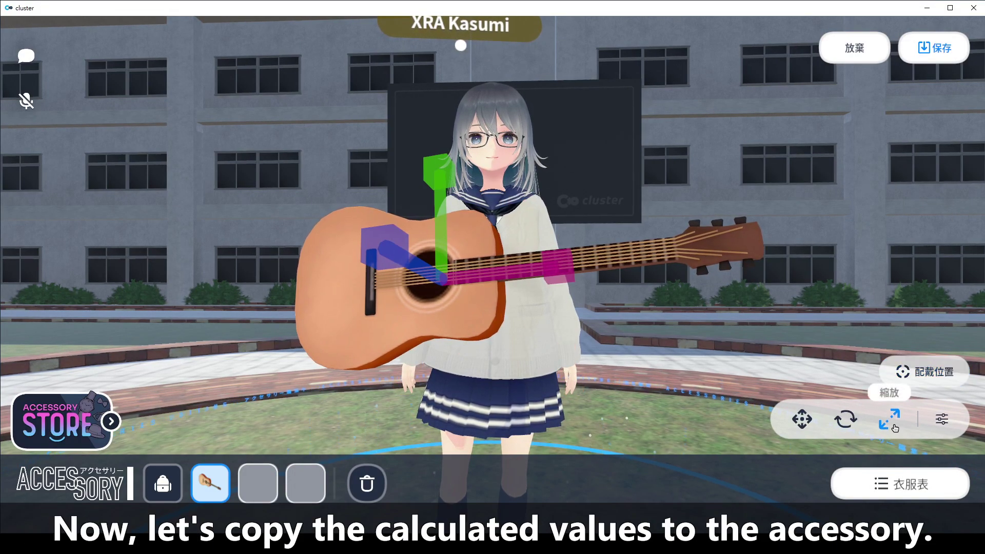
{"action": "left_click", "coordinate": [944, 420]}
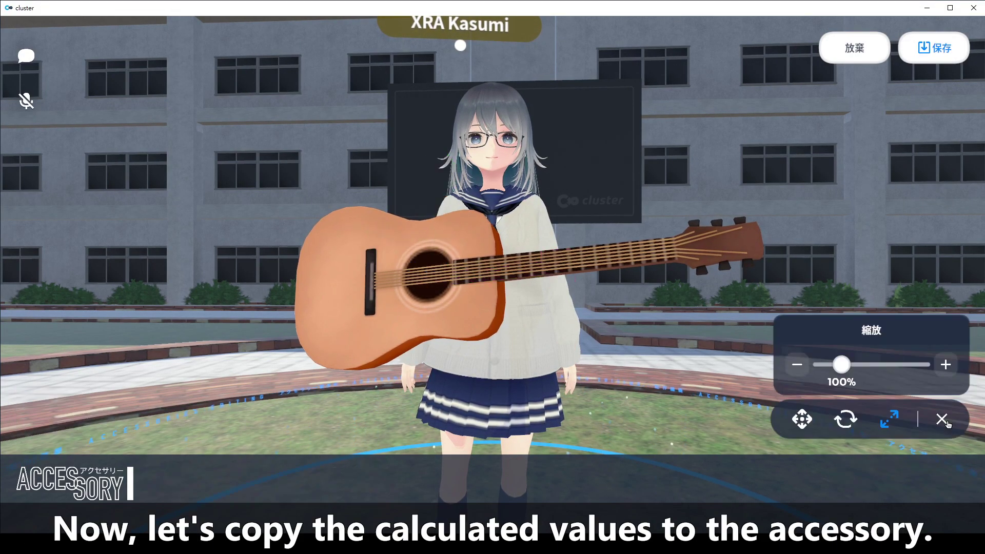
{"action": "left_click", "coordinate": [798, 366]}
{"action": "left_click", "coordinate": [797, 367]}
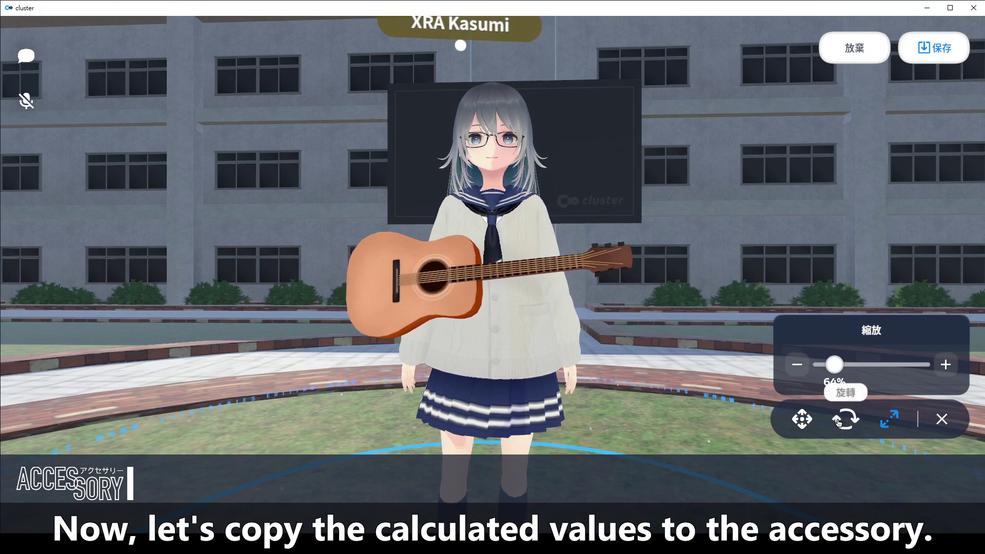
Check the conversion notes and move the guitar accessory to X 0.100 and Y -0.064.
{"action": "left_click", "coordinate": [801, 420]}
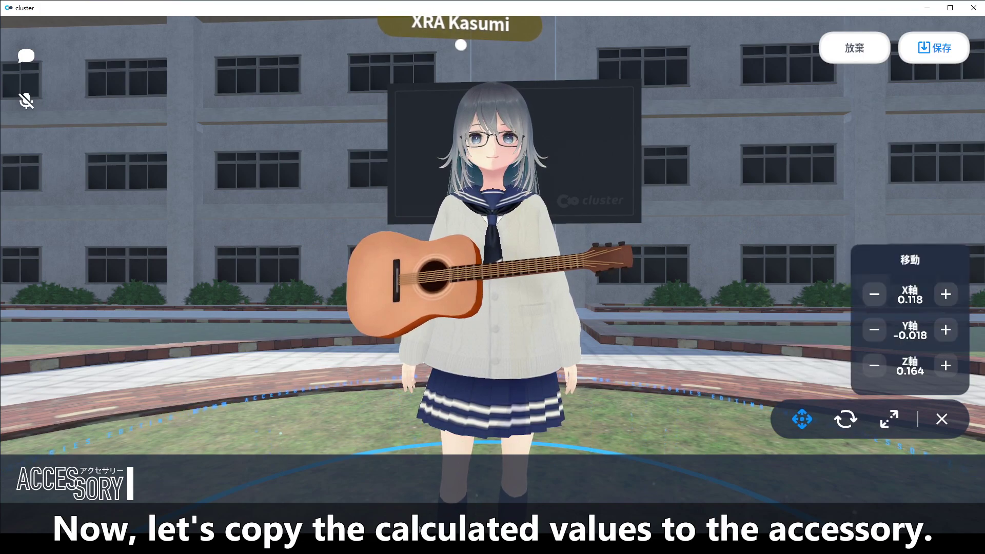
{"action": "left_click", "coordinate": [465, 491]}
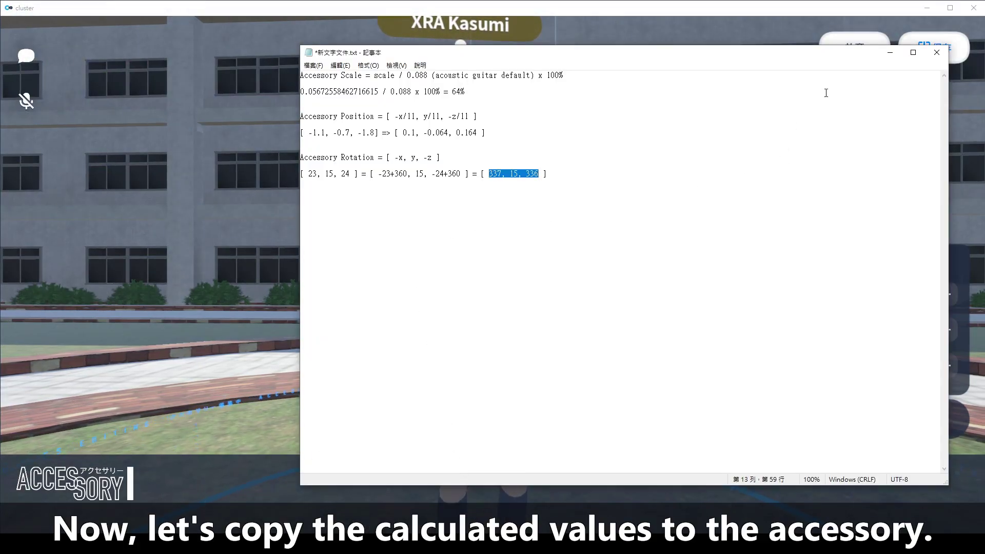
{"action": "left_click", "coordinate": [889, 54]}
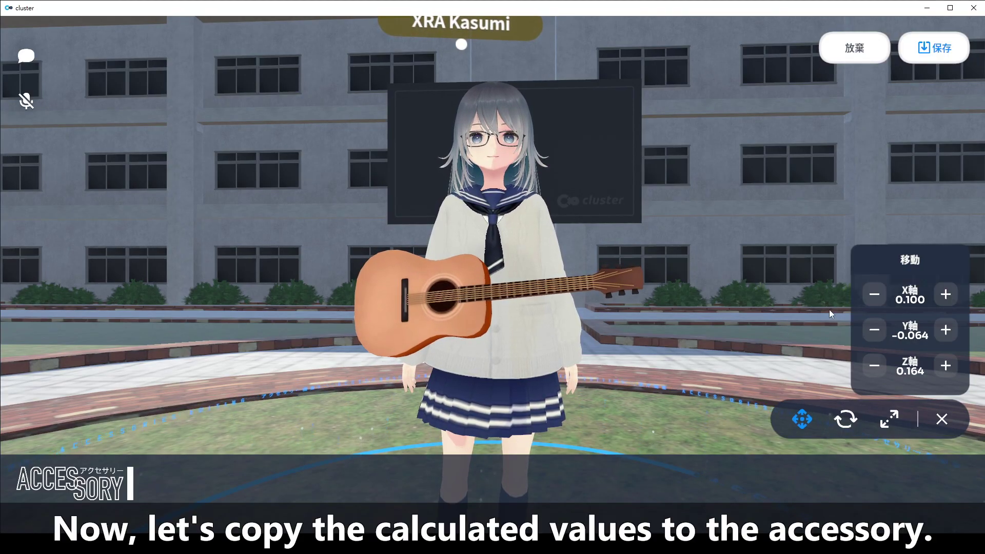
Set the guitar accessory's rotation to X 337° and Z 336° according to the conversion notes, and save the accessory changes.
{"action": "left_click", "coordinate": [846, 419]}
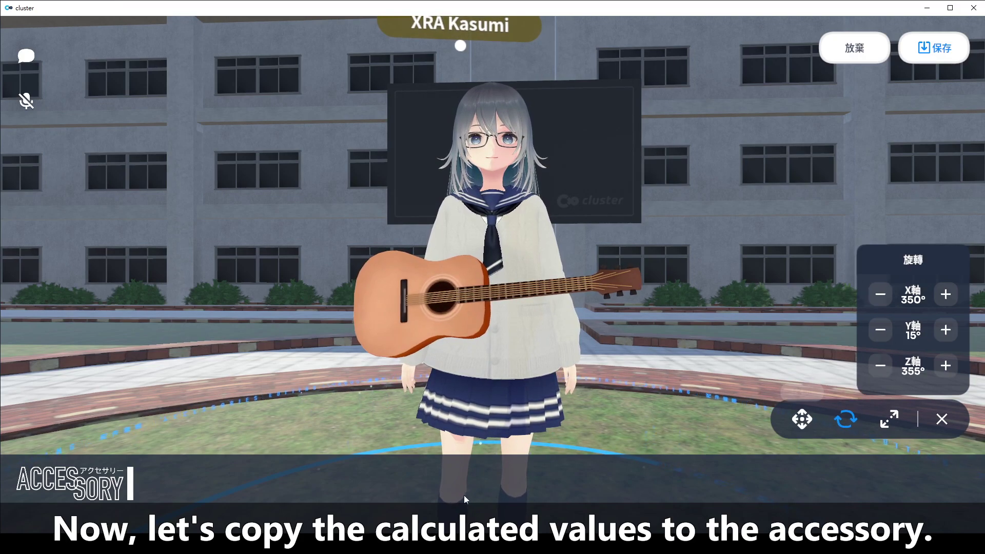
{"action": "mouse_move", "coordinate": [421, 520]}
{"action": "left_click", "coordinate": [459, 488]}
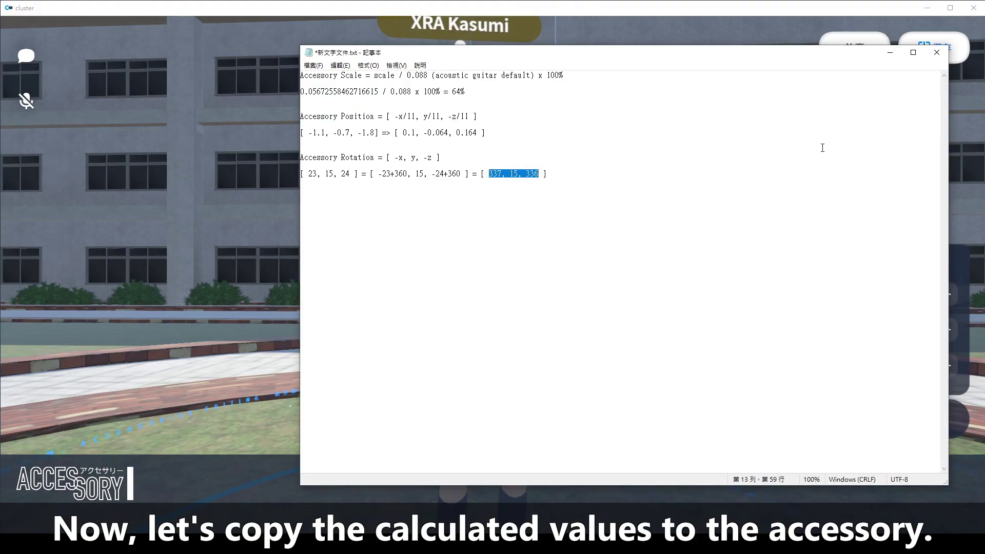
{"action": "left_click", "coordinate": [890, 53]}
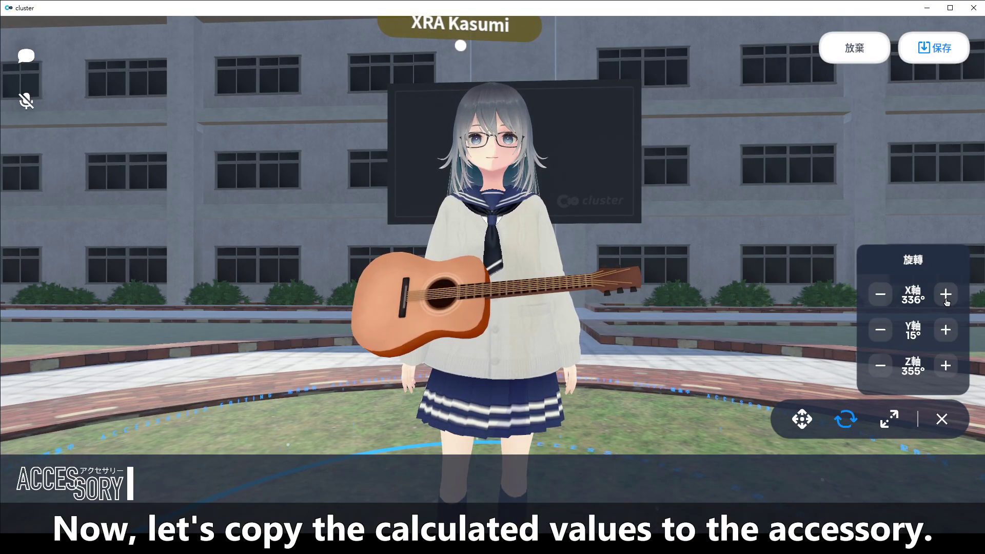
{"action": "left_click", "coordinate": [882, 373]}
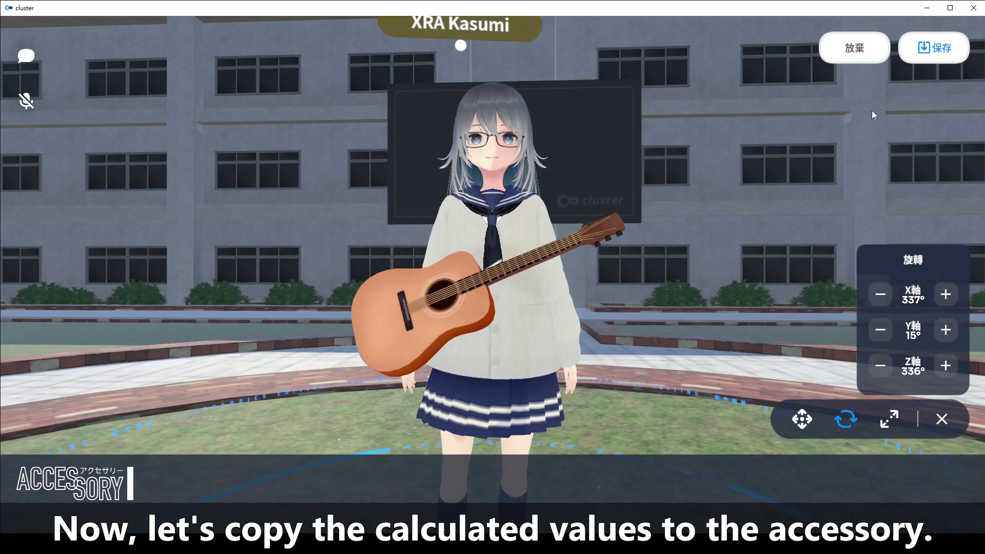
{"action": "left_click", "coordinate": [936, 49]}
{"action": "left_click", "coordinate": [627, 309]}
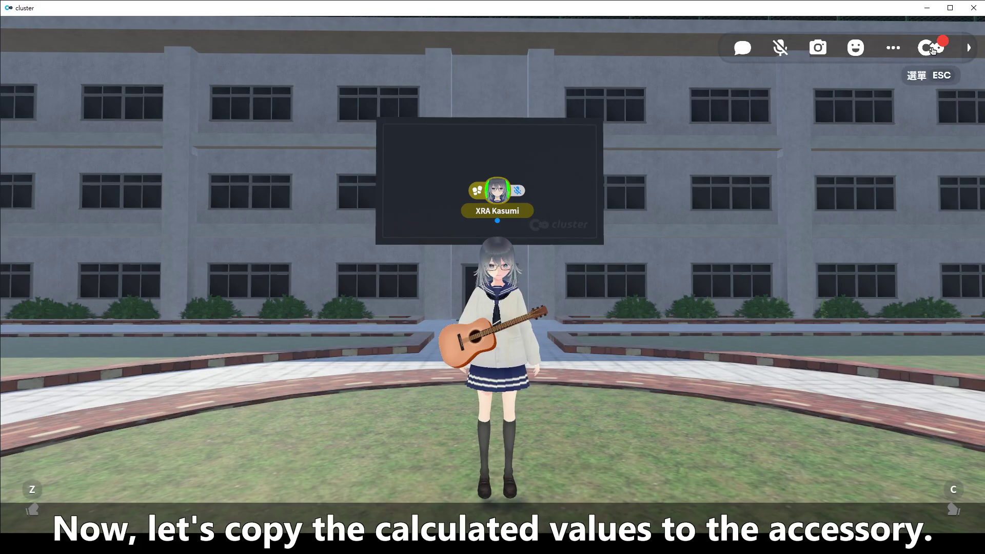
Reopen the accessory editor, look through the saved slots in the clothes list, and return to the world, discarding any changes.
{"action": "left_click", "coordinate": [931, 48]}
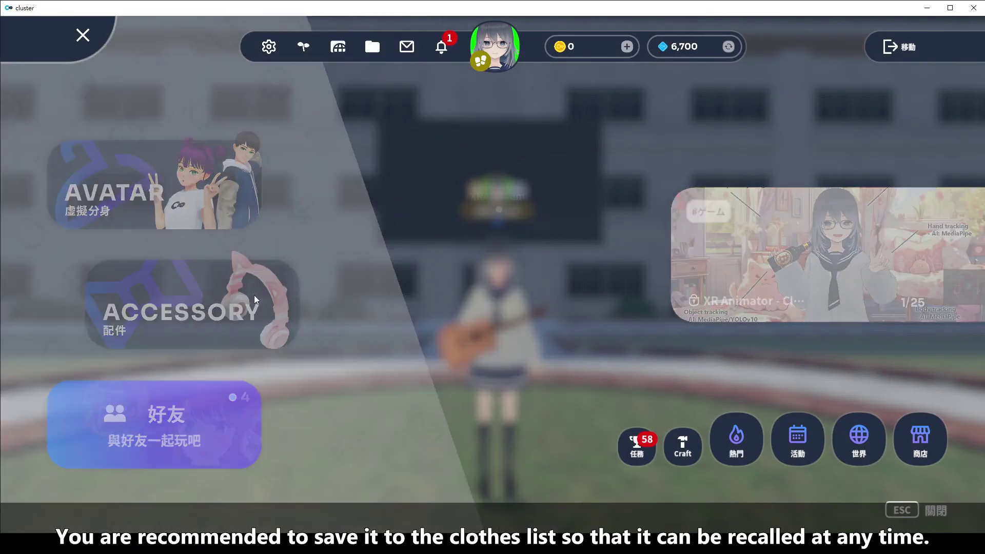
{"action": "left_click", "coordinate": [255, 300]}
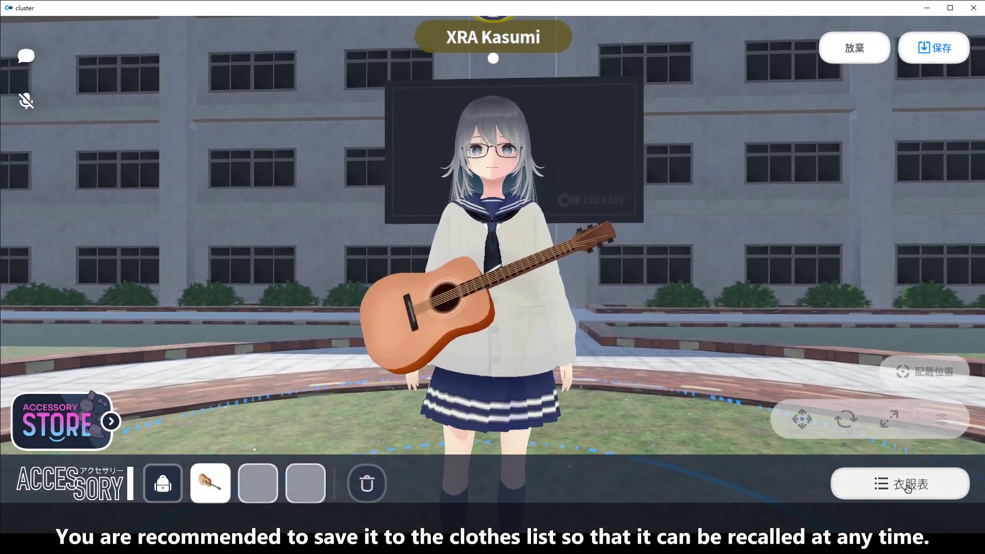
{"action": "left_click", "coordinate": [907, 488]}
{"action": "scroll", "coordinate": [907, 337], "scroll_direction": "down", "scroll_amount": 5}
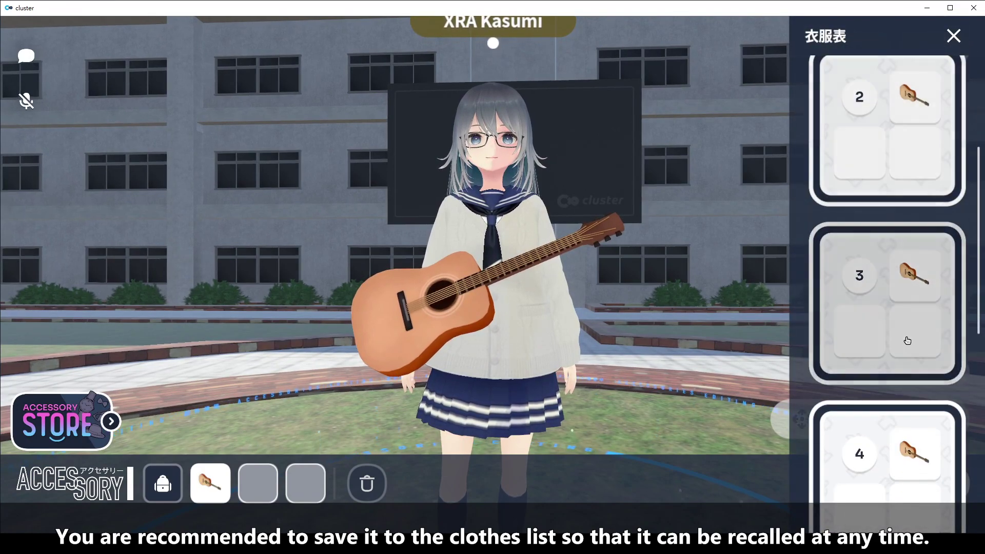
{"action": "scroll", "coordinate": [907, 341], "scroll_direction": "down", "scroll_amount": 6}
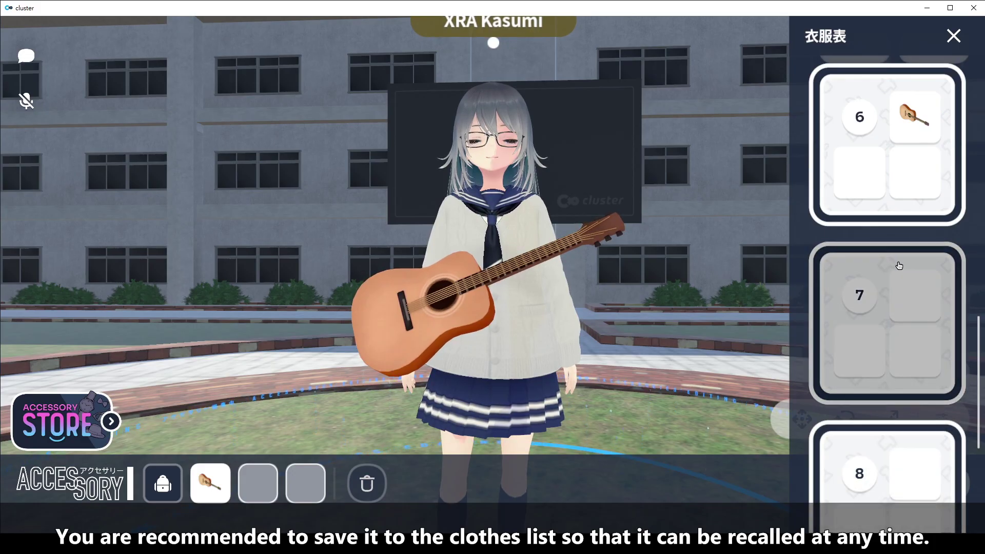
{"action": "left_click", "coordinate": [957, 38]}
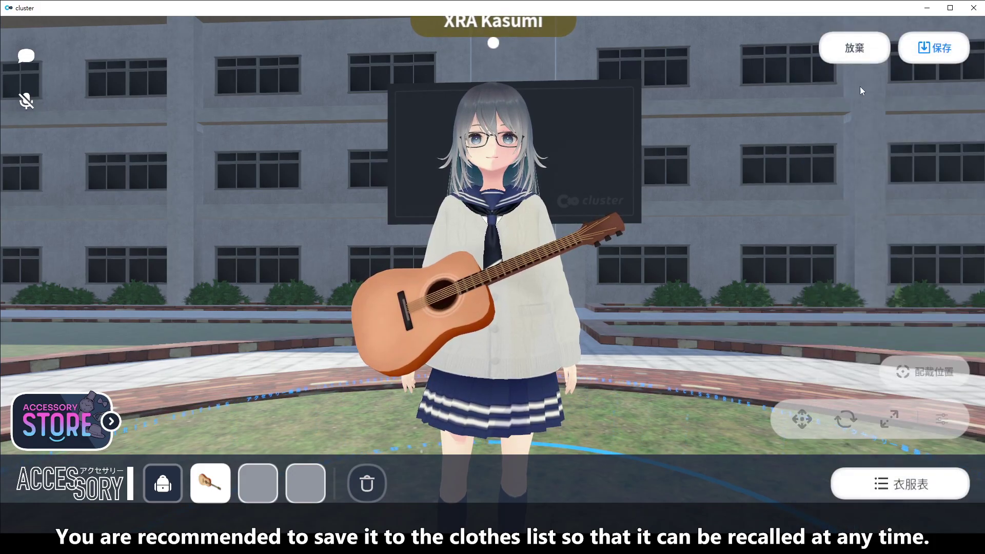
{"action": "left_click", "coordinate": [865, 49]}
{"action": "left_click", "coordinate": [629, 312]}
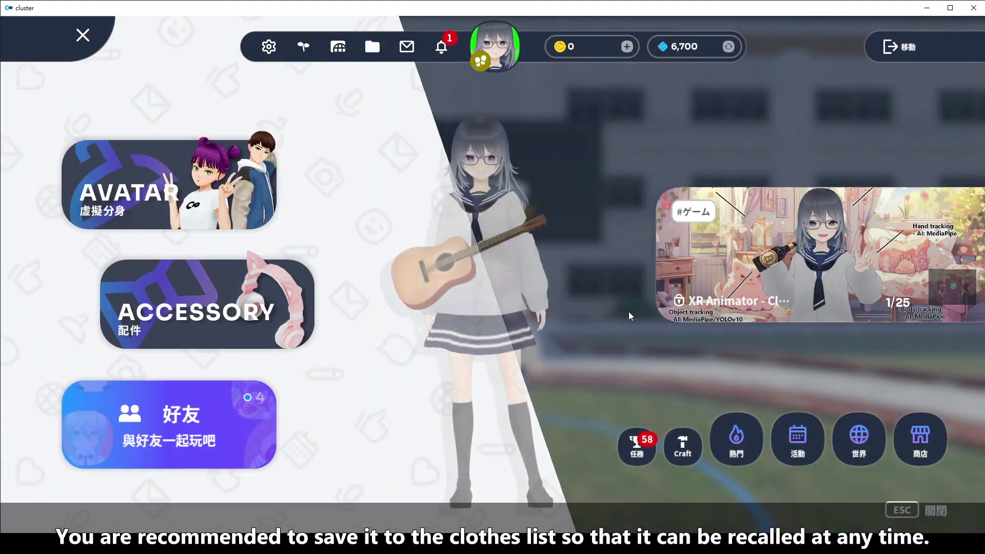
{"action": "left_click", "coordinate": [84, 35]}
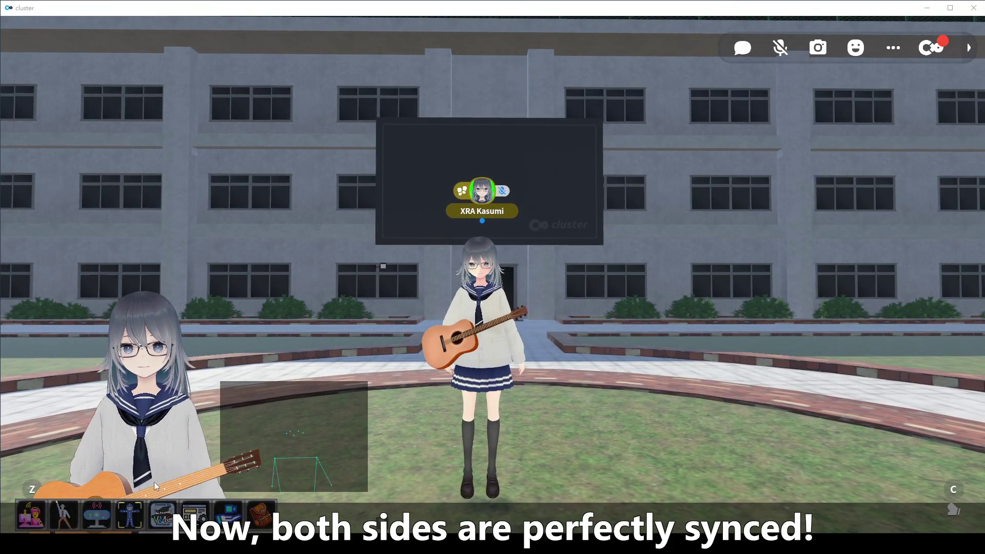
Switch to XR Animator and hide its guitar prop.
{"action": "left_click", "coordinate": [129, 515]}
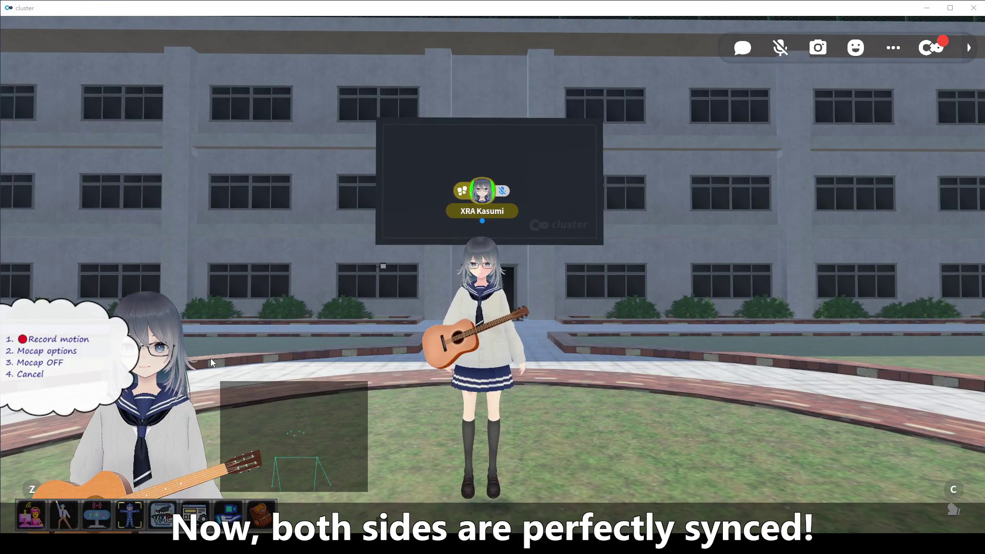
{"action": "left_click", "coordinate": [93, 515]}
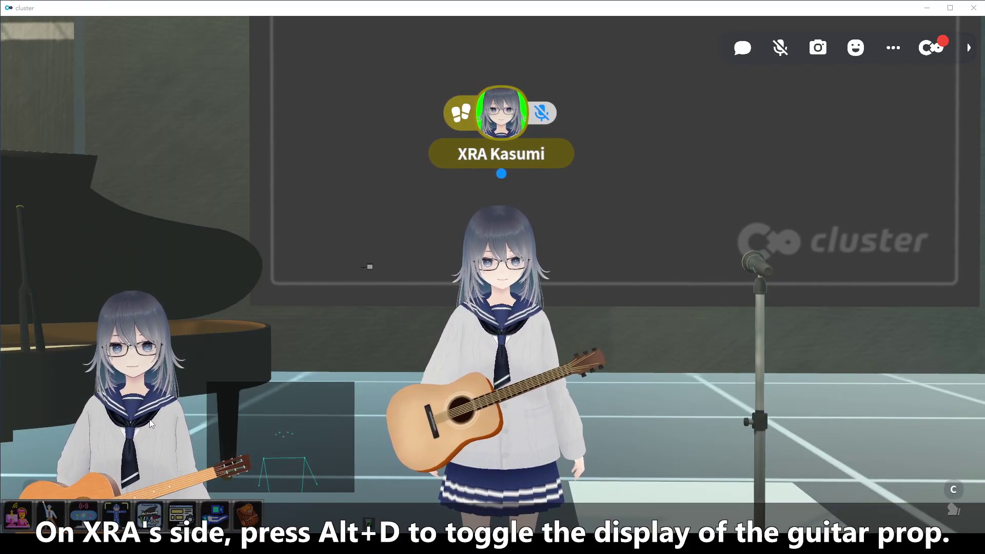
{"action": "key", "text": "alt+d"}
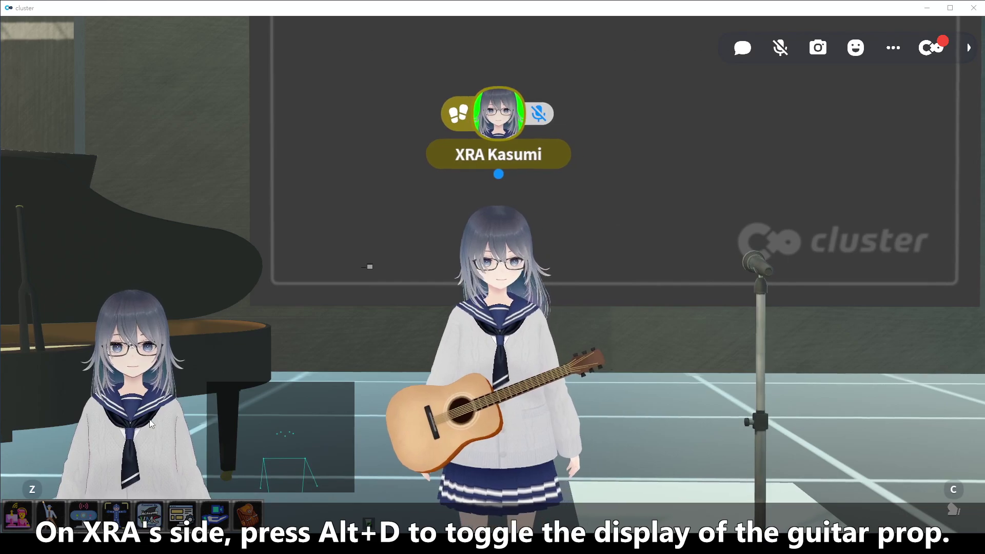